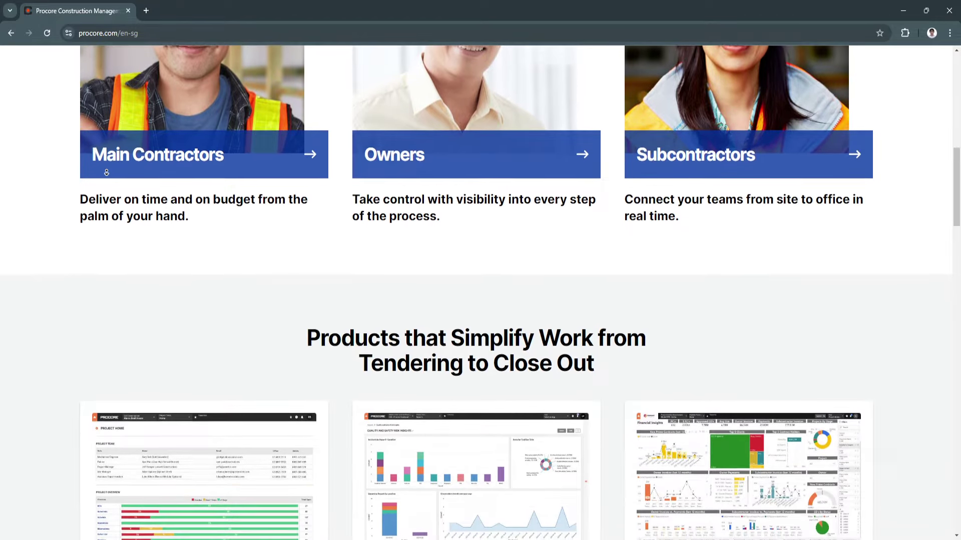
scroll(106, 173, "down", 1)
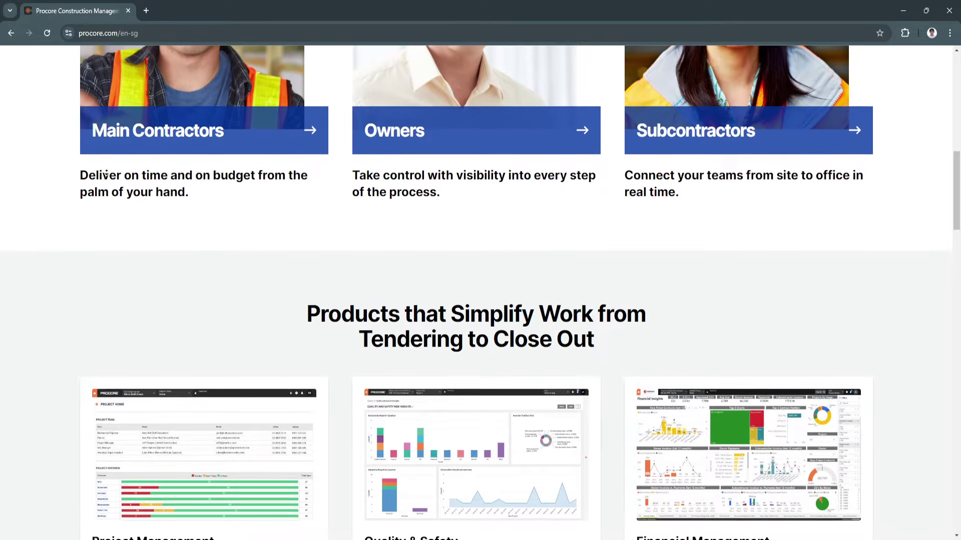
scroll(105, 173, "down", 1)
scroll(106, 172, "down", 1)
scroll(106, 172, "down", 1)
scroll(106, 171, "down", 1)
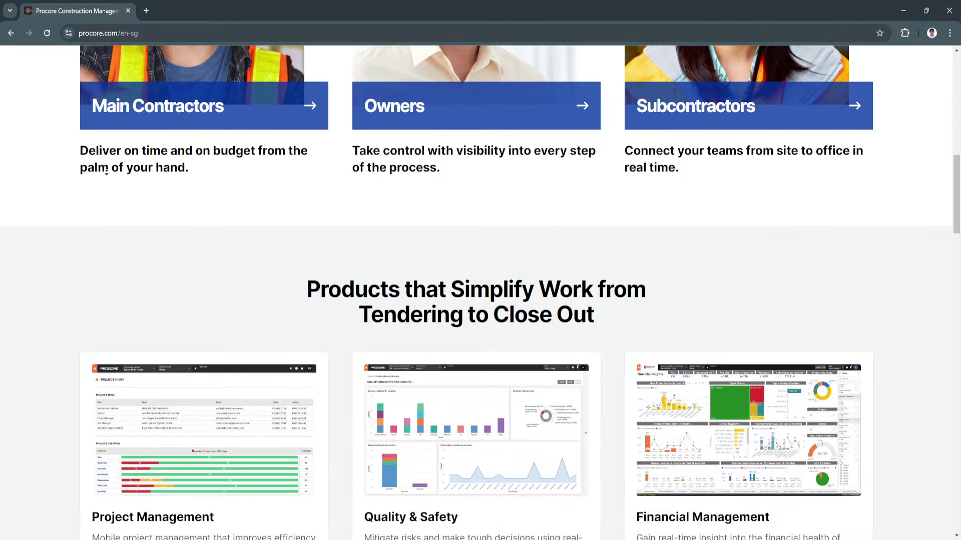
scroll(106, 172, "down", 1)
scroll(105, 173, "down", 1)
scroll(106, 172, "down", 1)
scroll(106, 172, "down", 1)
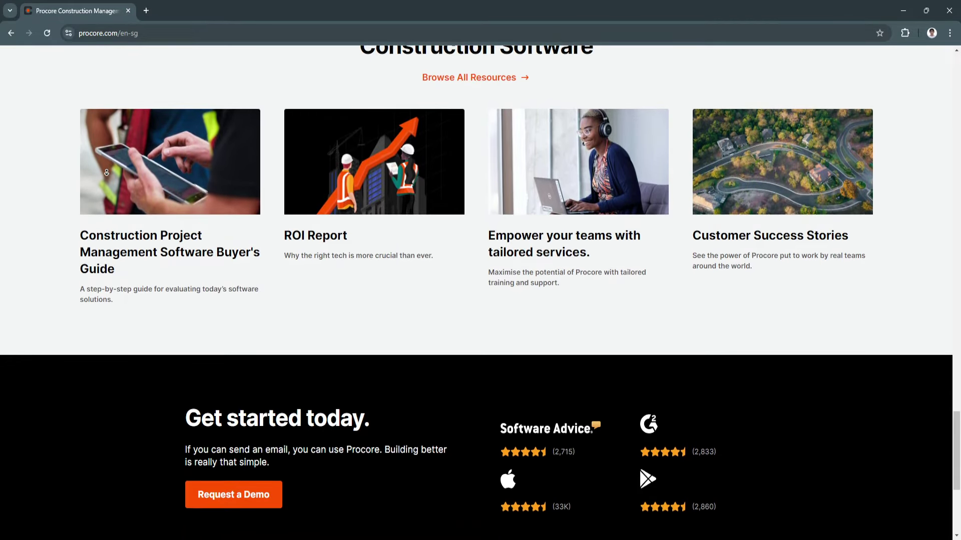
key("Home")
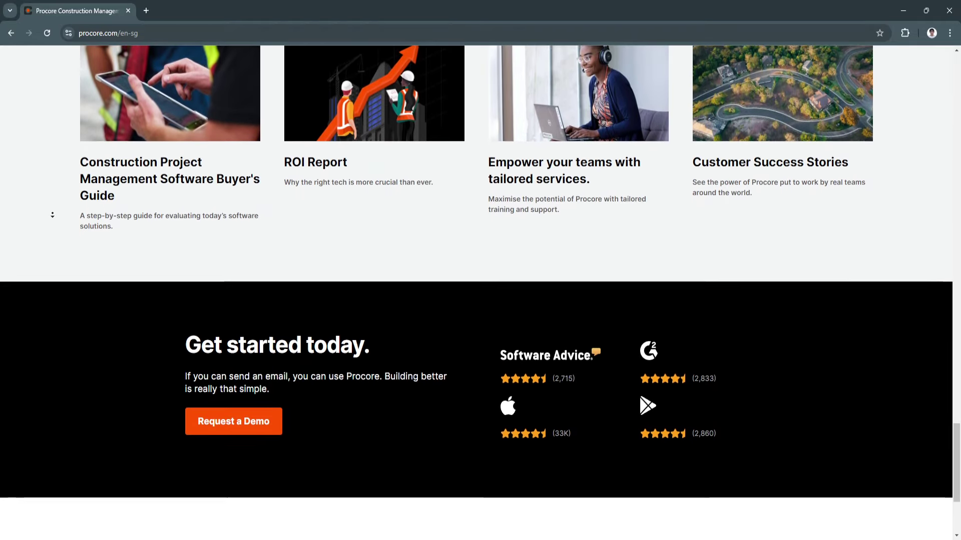
Jump back to the homepage's top 'Build it all with one intelligent platform' banner.
key("Home")
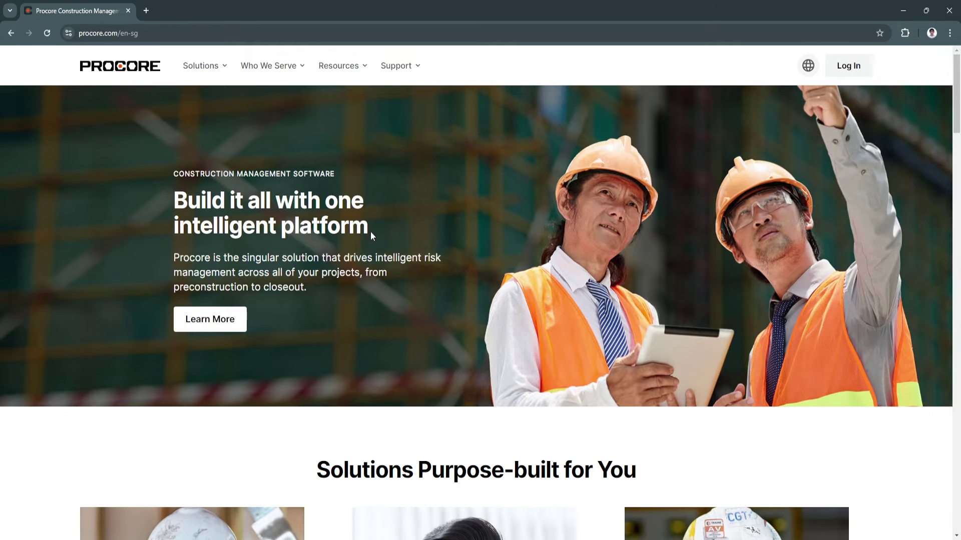
scroll(370, 231, "down", 3)
scroll(366, 241, "down", 1)
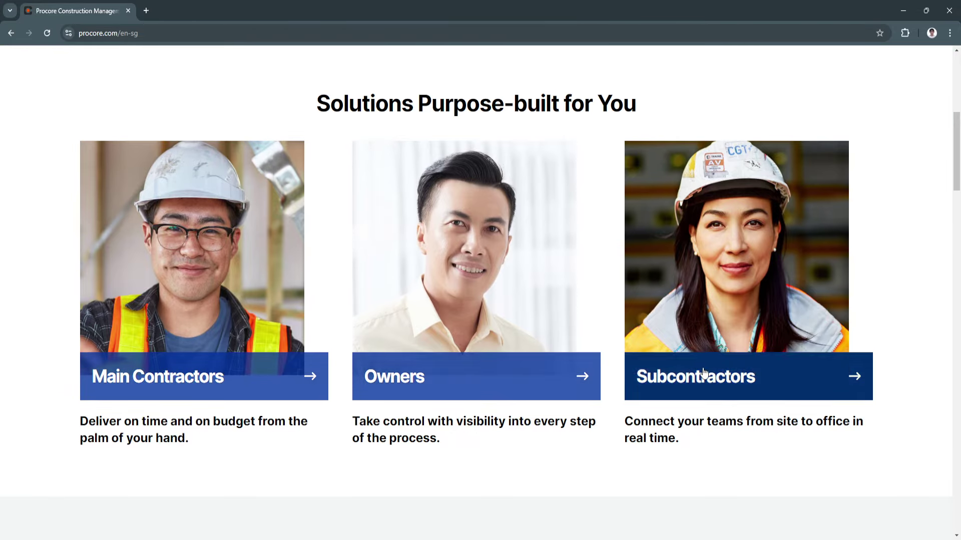
scroll(702, 374, "down", 3)
scroll(699, 371, "down", 2)
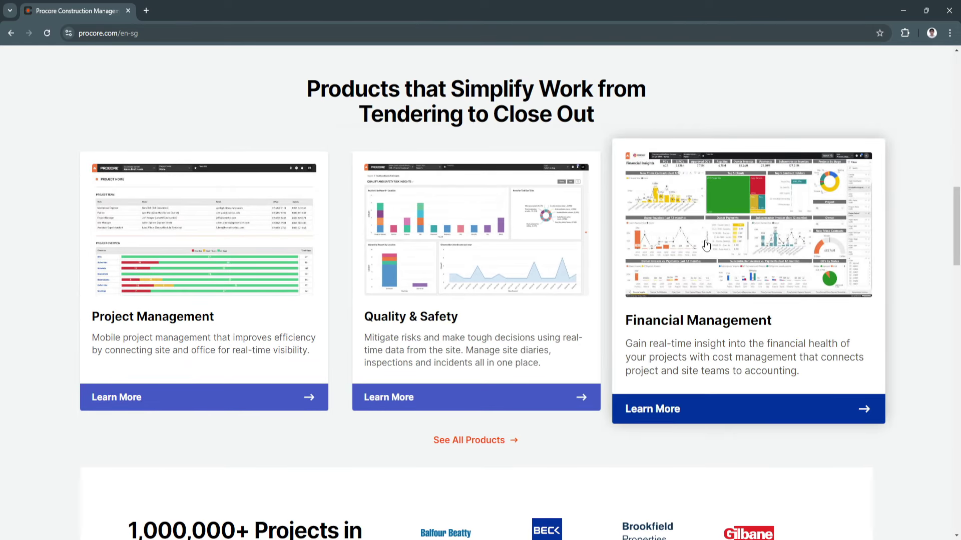
scroll(689, 304, "up", 6)
scroll(690, 306, "up", 5)
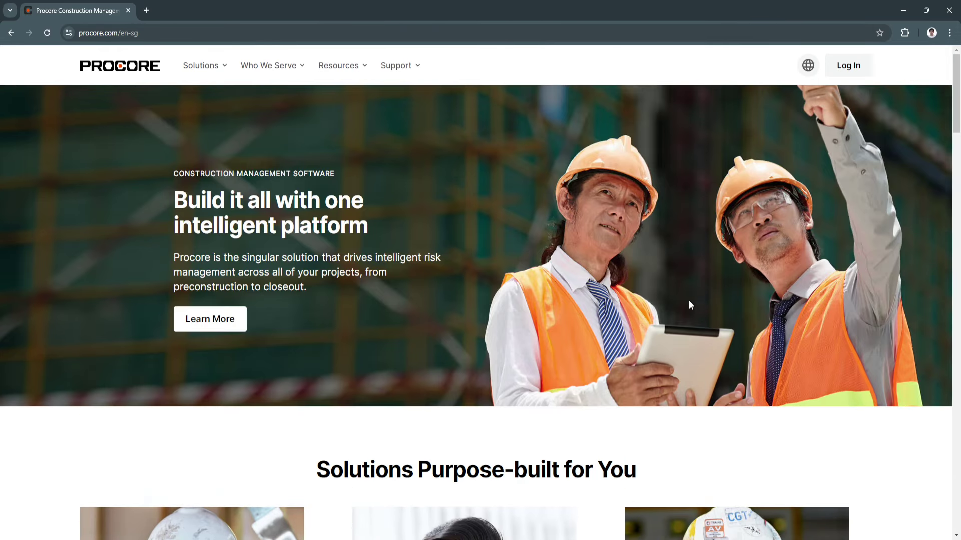
left_click(212, 71)
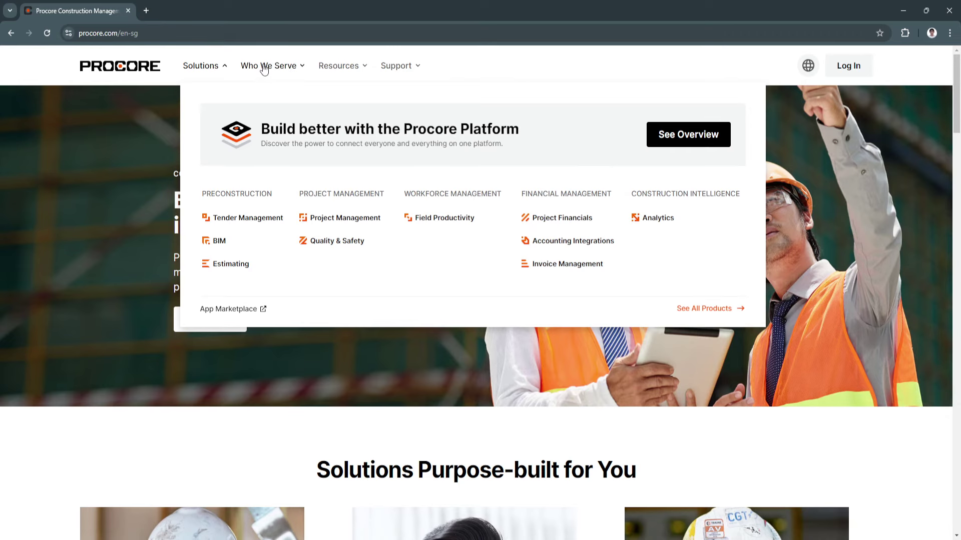
left_click(298, 71)
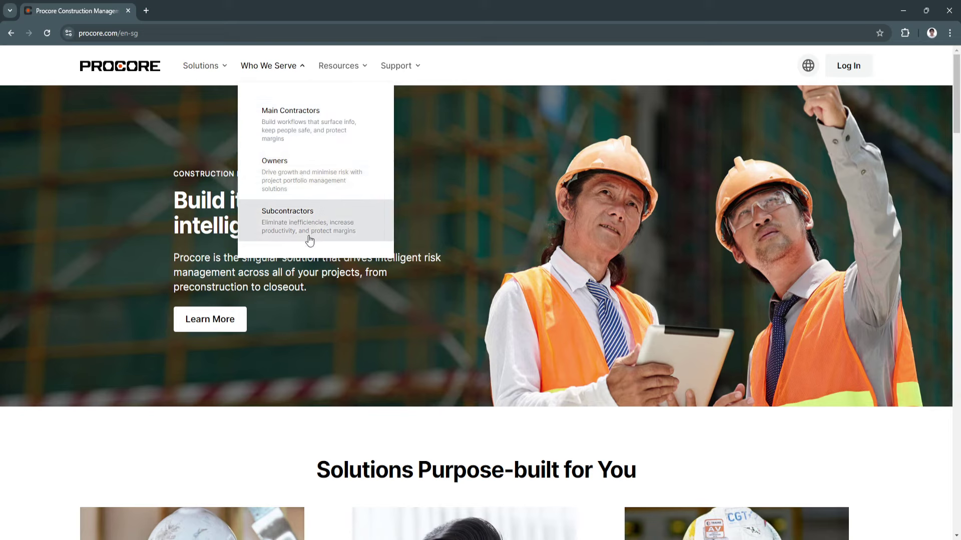
left_click(357, 69)
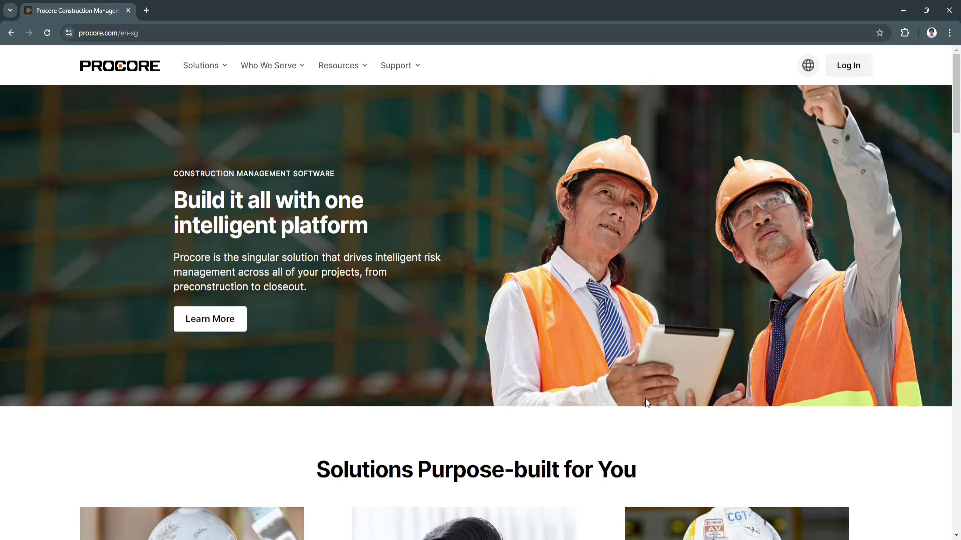
key("alt+Tab")
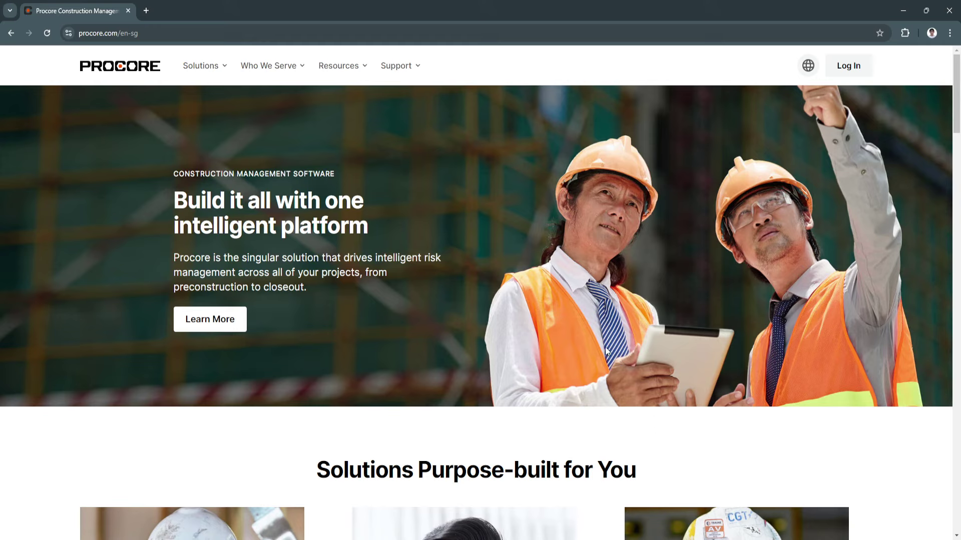